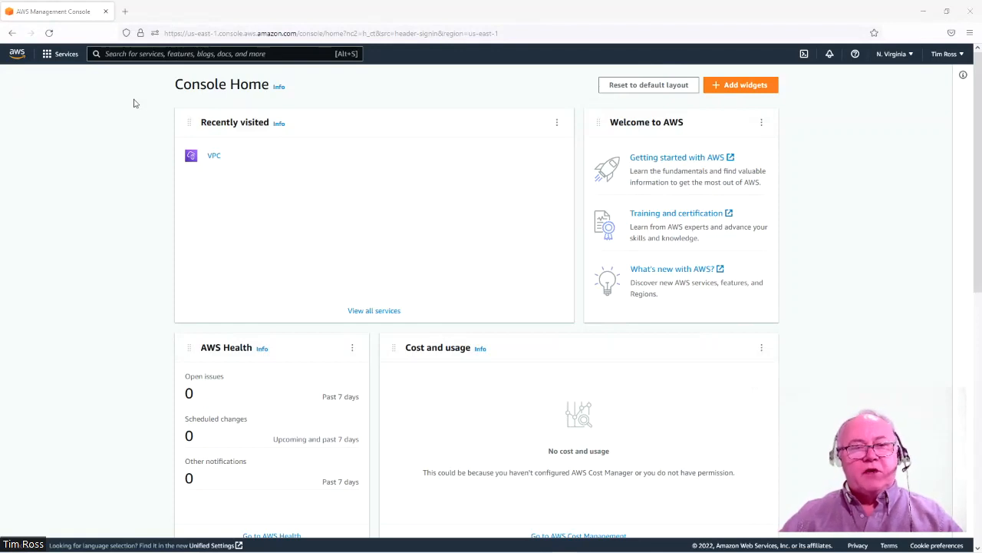
Step: Find the VPC service, show the list of existing VPCs, and dismiss the welcome message
click(165, 52)
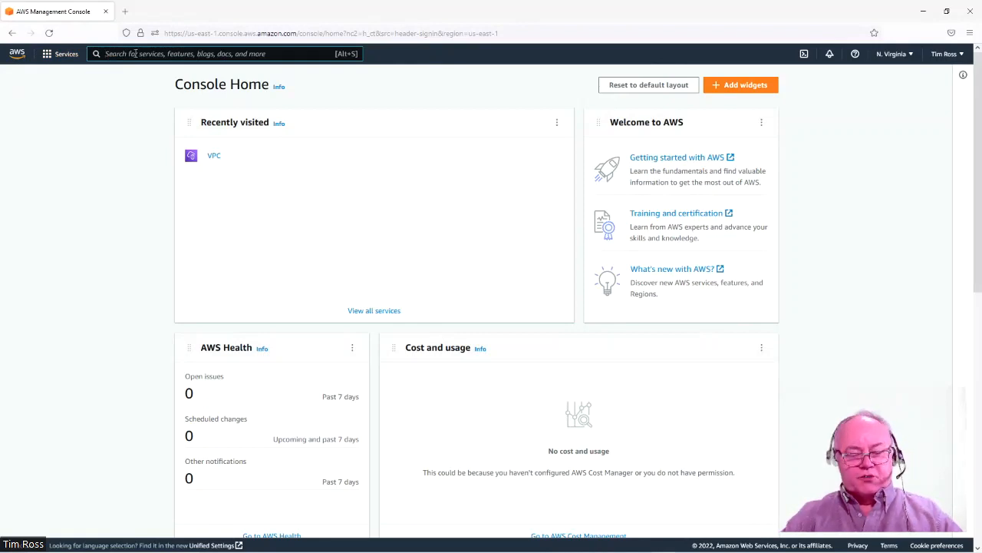
text(VPC)
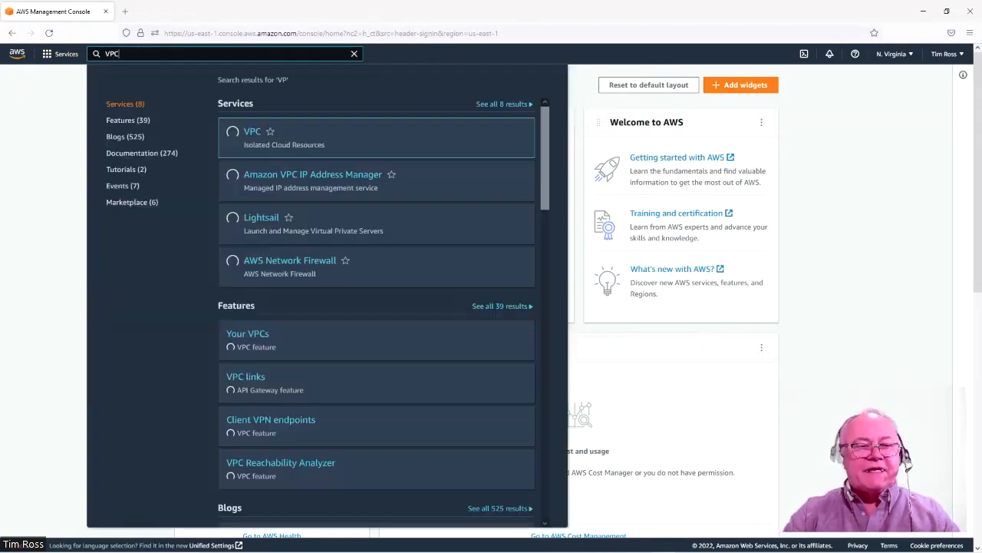
click(253, 134)
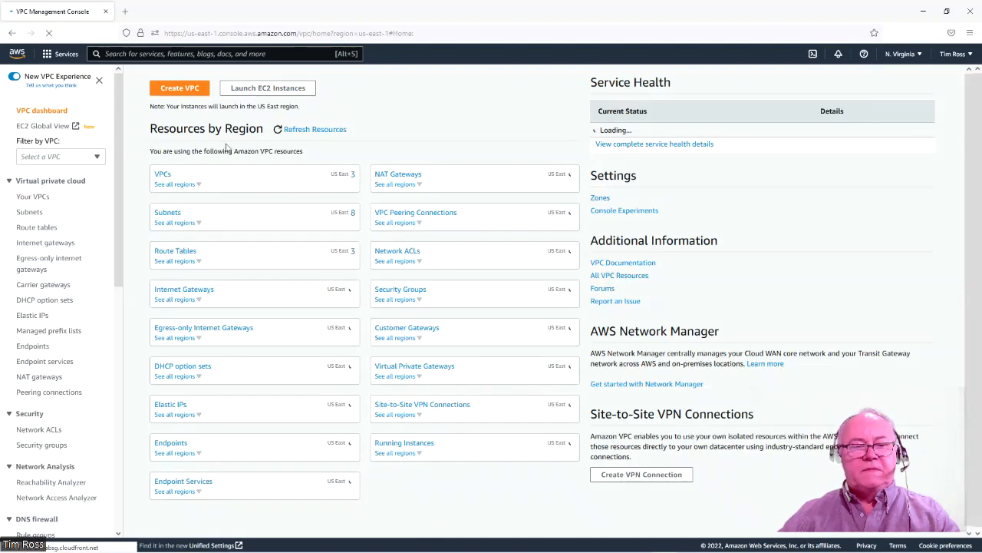
click(43, 197)
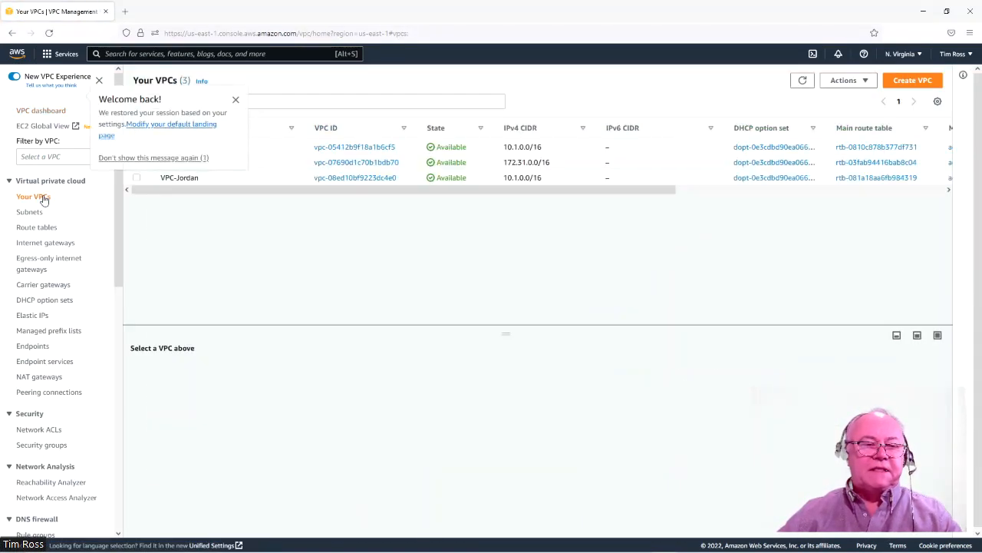
click(183, 159)
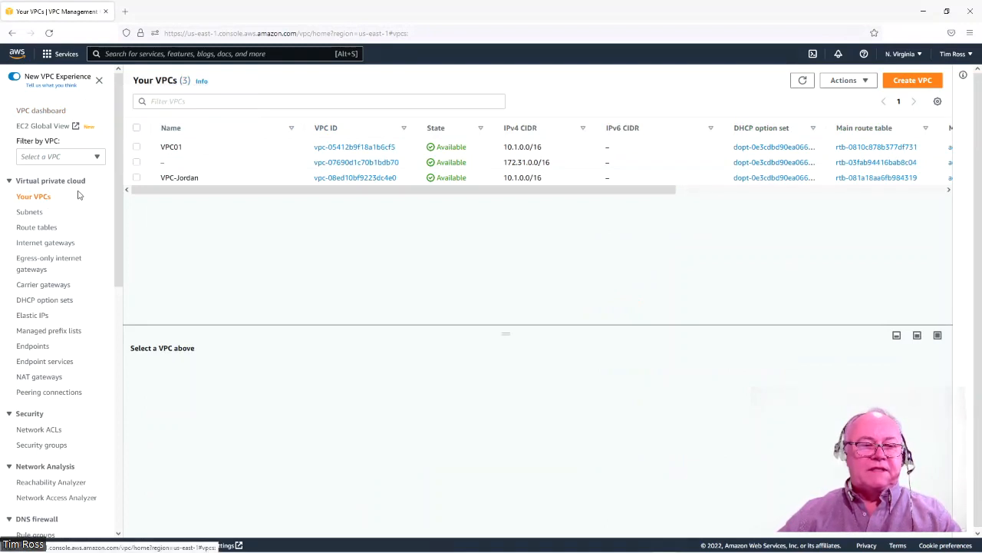
Step: Create a VPC-only resource named LAB VPC with the IPv4 CIDR 10.0.0.0/16
click(921, 84)
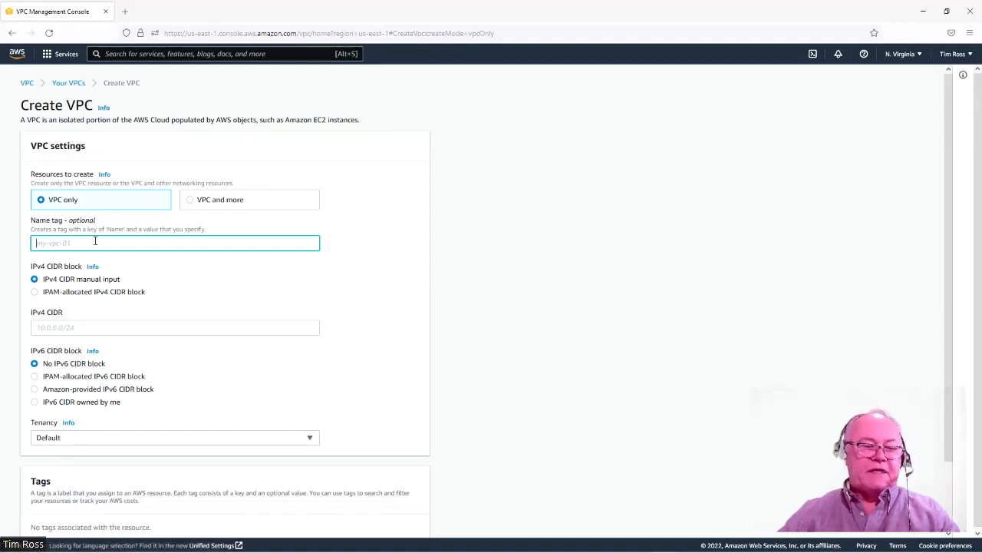
text(LAB VPC)
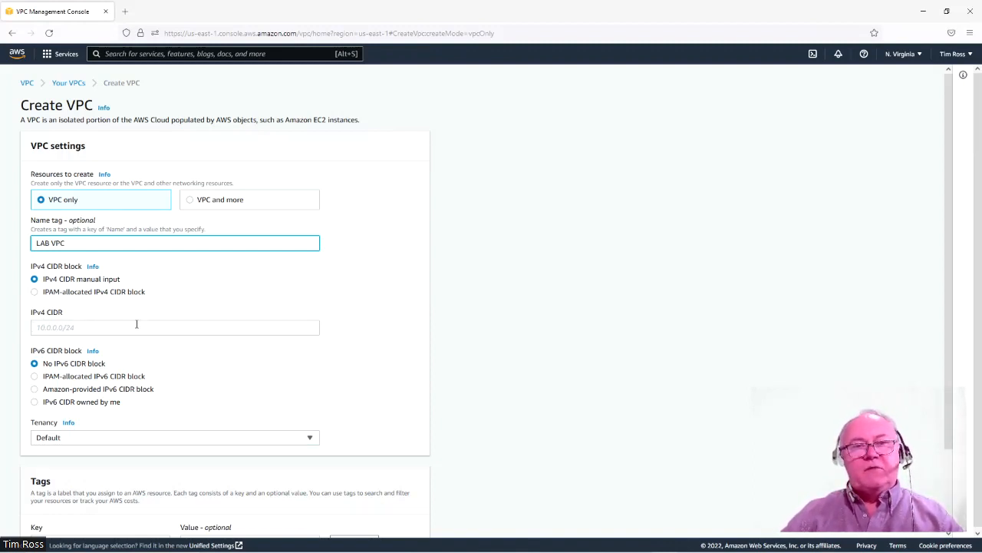
click(78, 327)
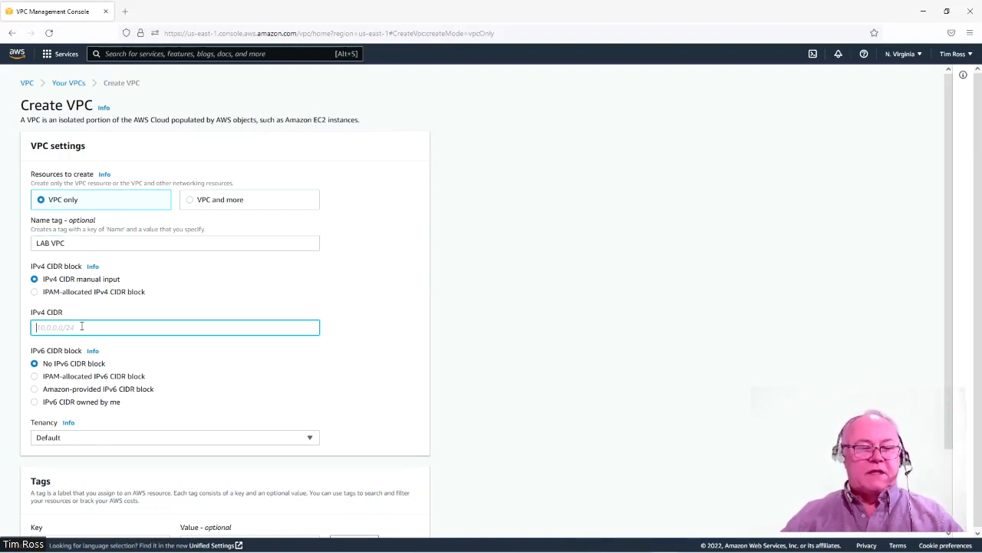
text(10.0.0.0/16)
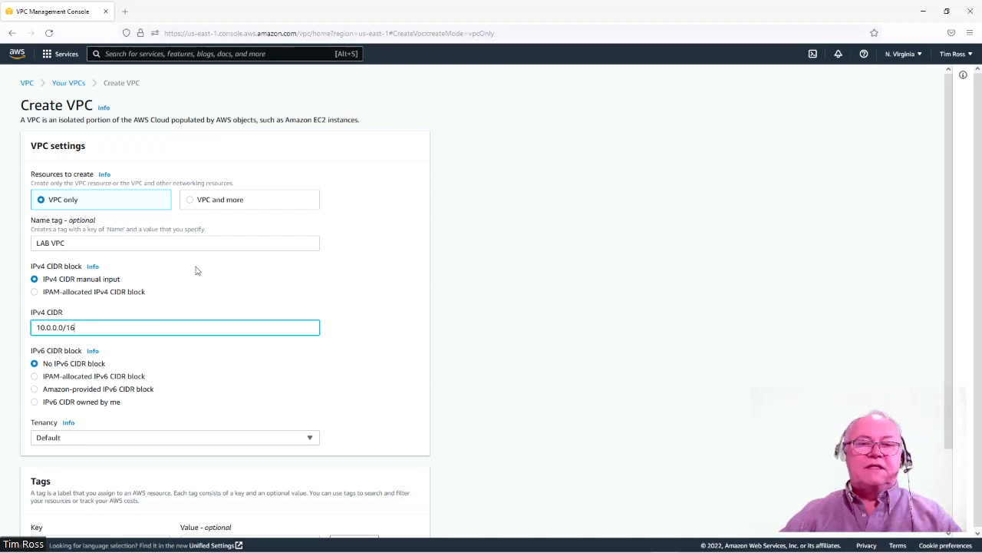
click(248, 293)
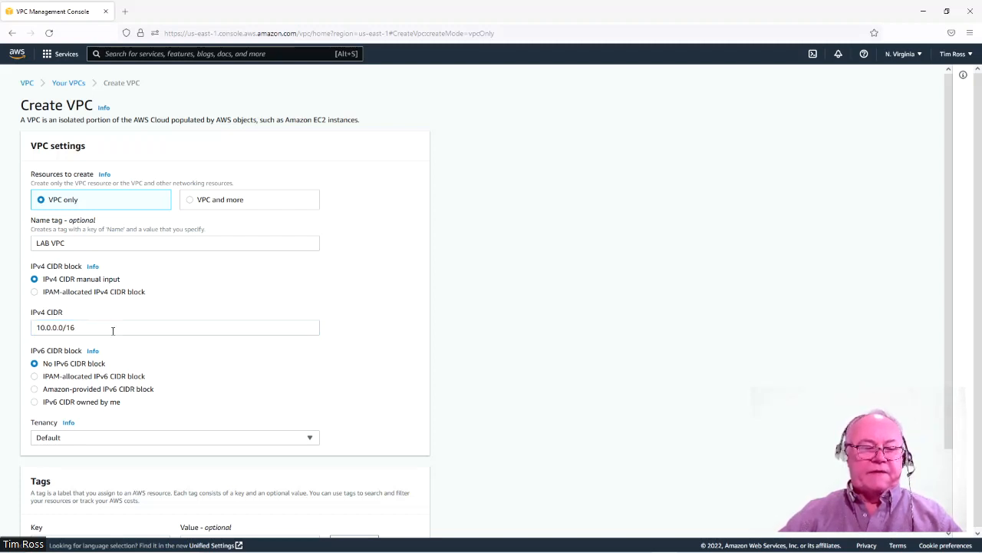
scroll(113, 330, down, 2)
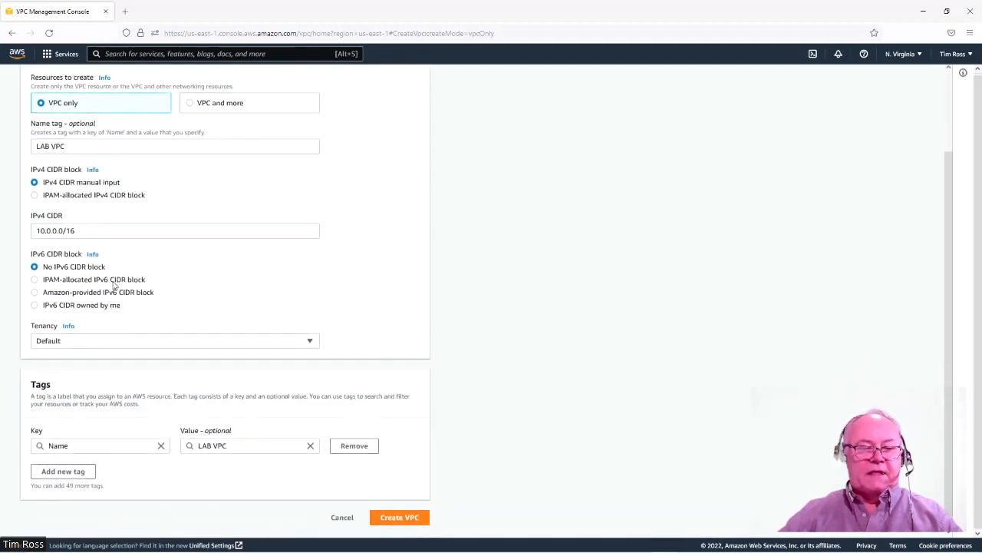
click(410, 519)
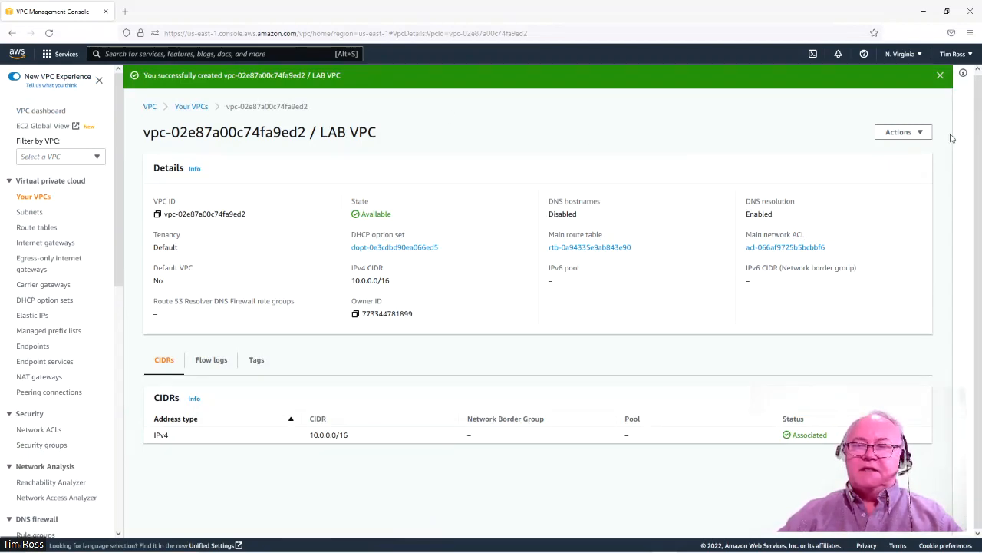
Step: Enable DNS hostnames for LAB VPC and save the change
click(923, 135)
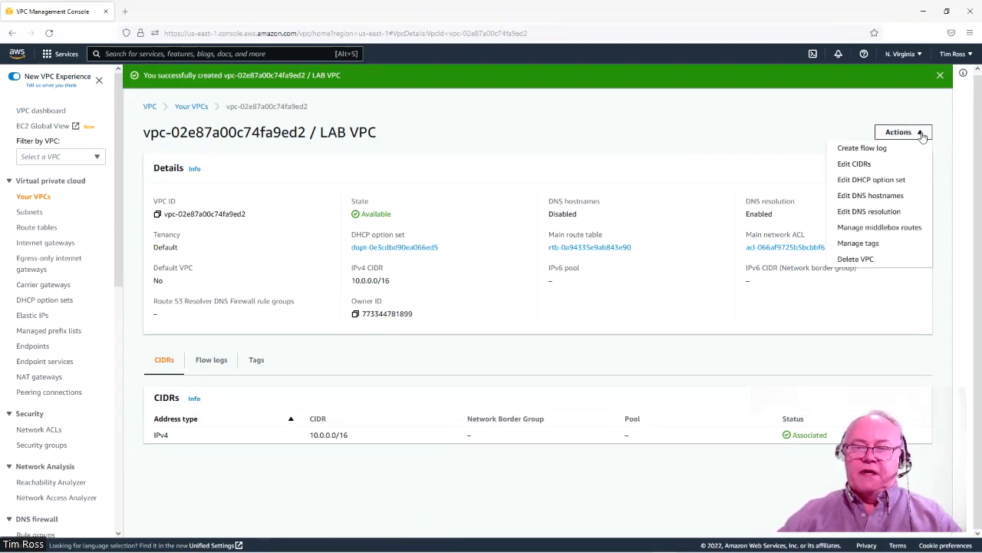
click(889, 196)
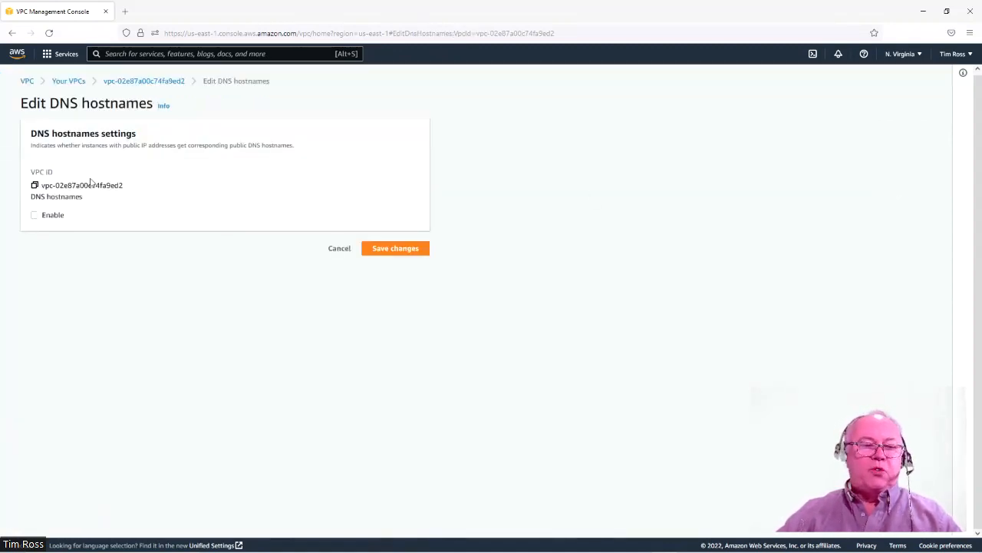
click(34, 216)
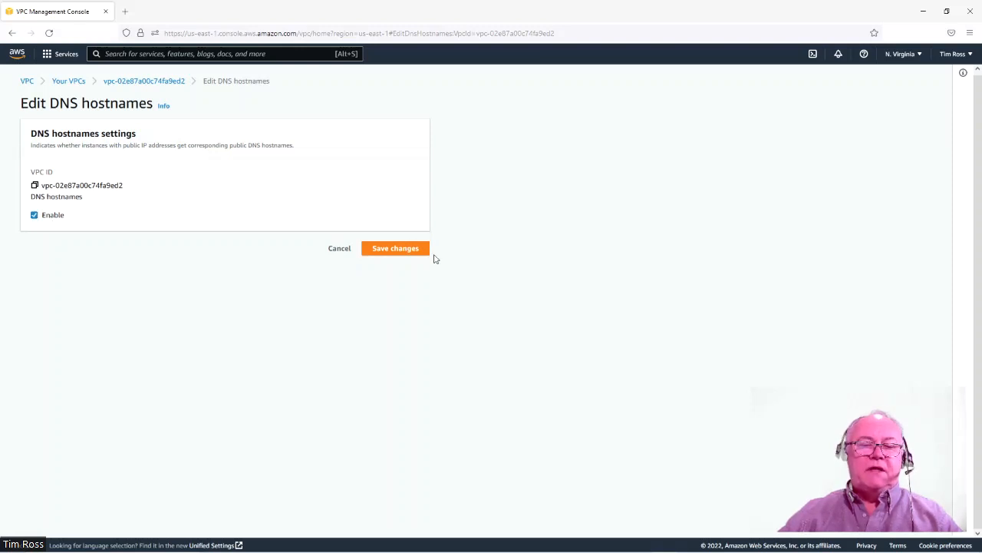
click(411, 256)
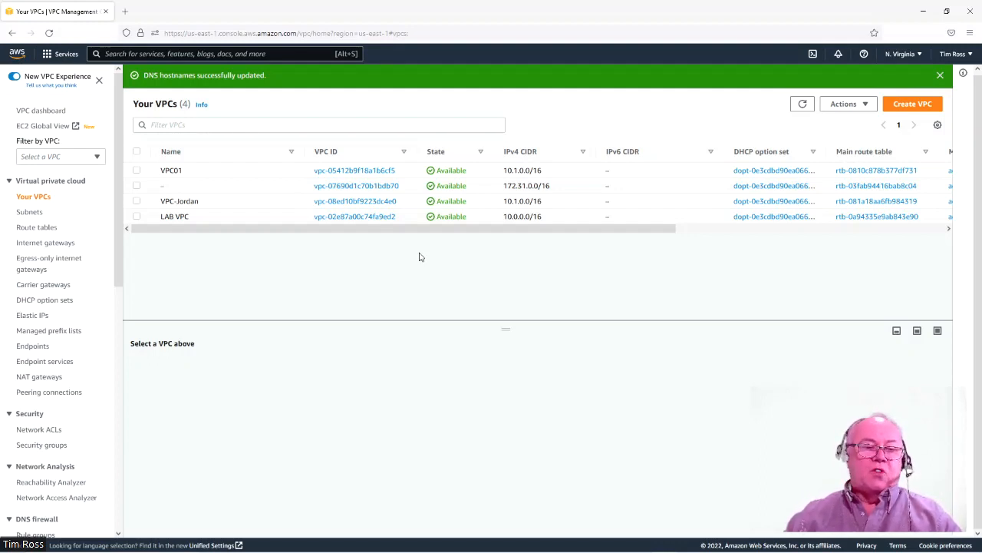
Step: Start a new subnet in LAB VPC and name it Public Subnet
click(29, 212)
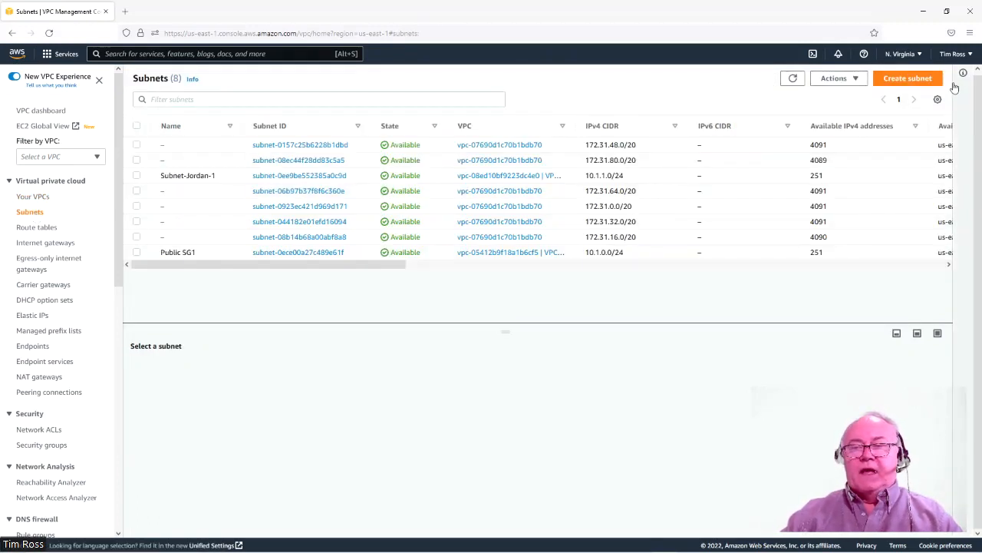
click(914, 79)
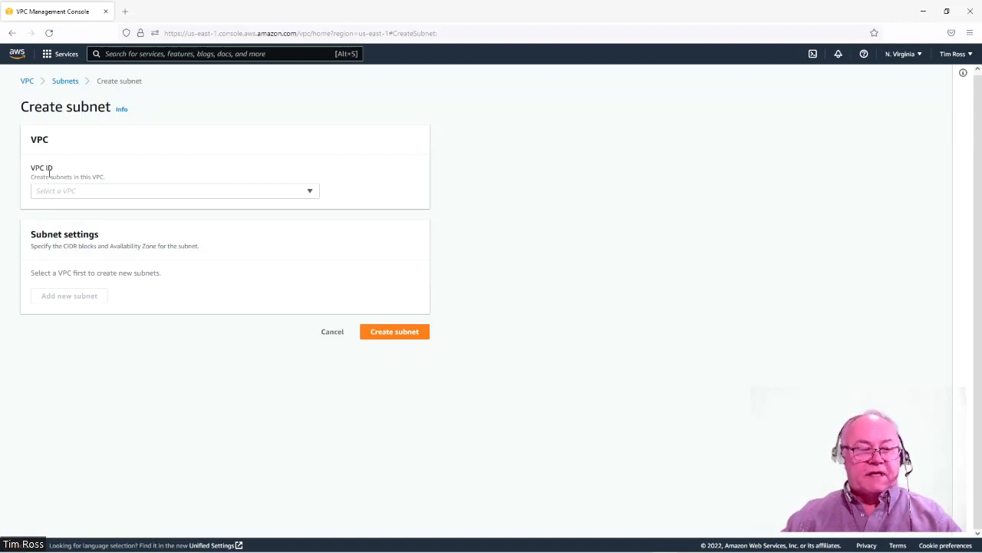
click(310, 193)
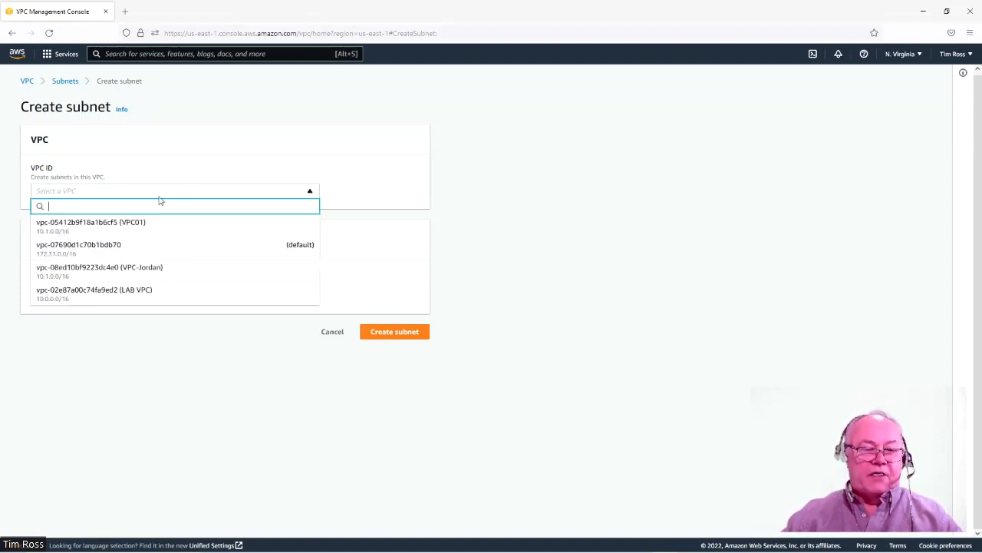
click(135, 298)
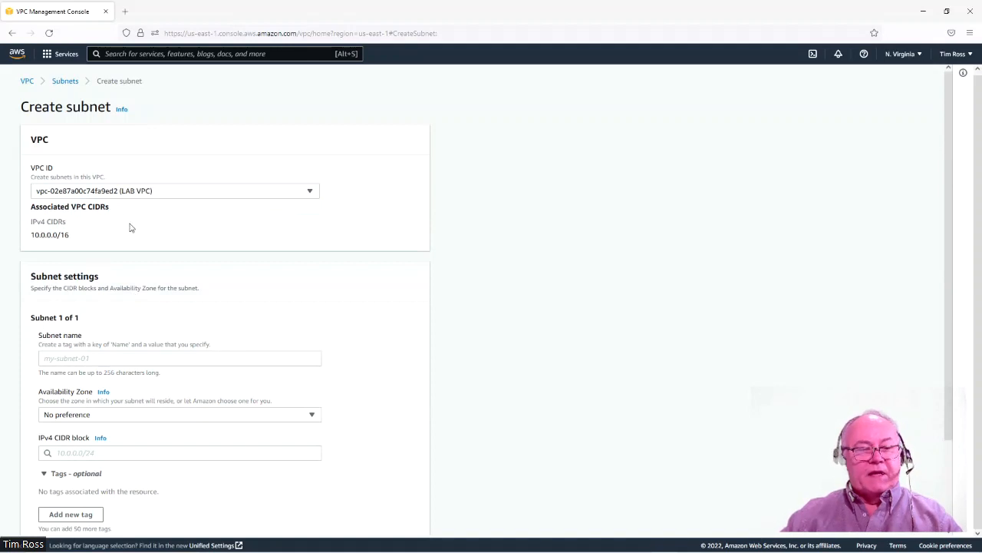
scroll(129, 227, down, 3)
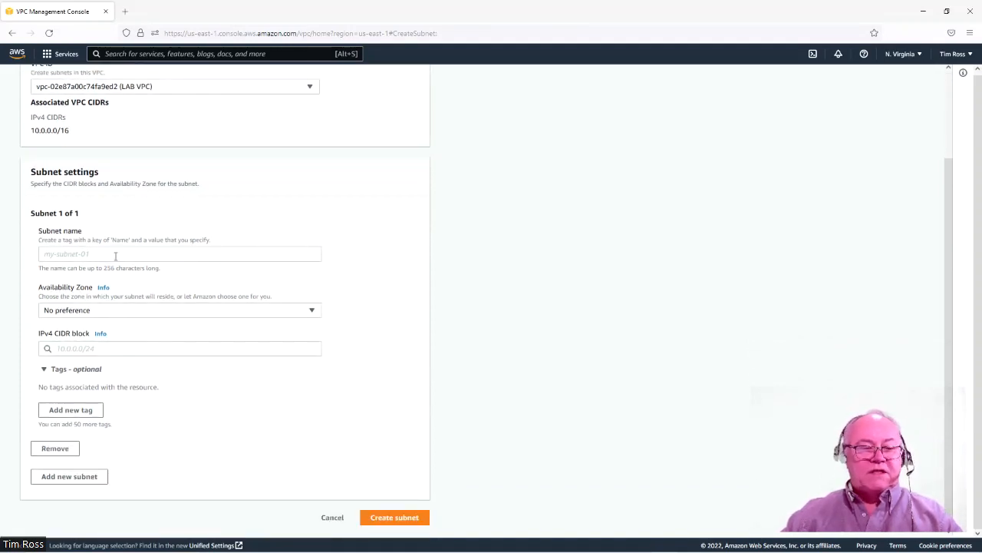
click(115, 253)
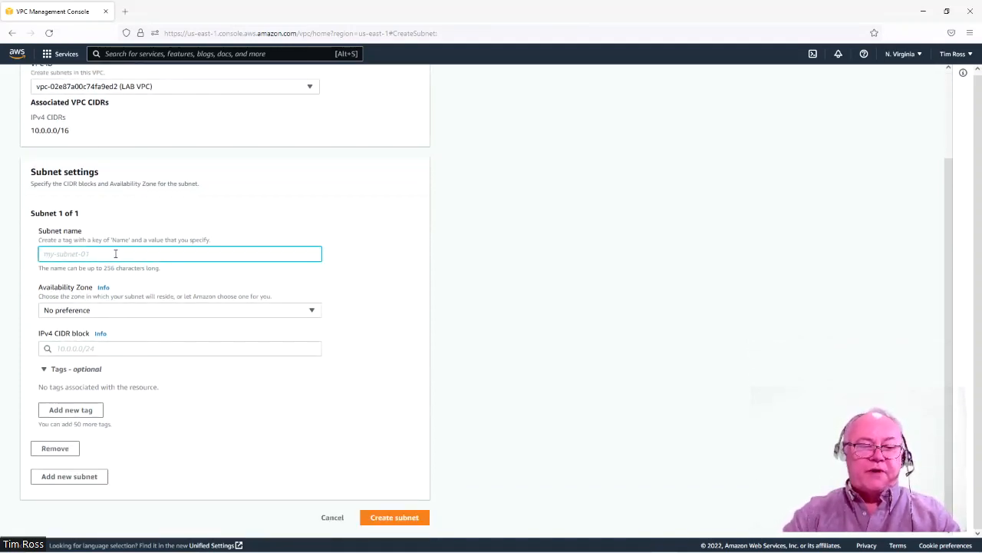
text(Publ)
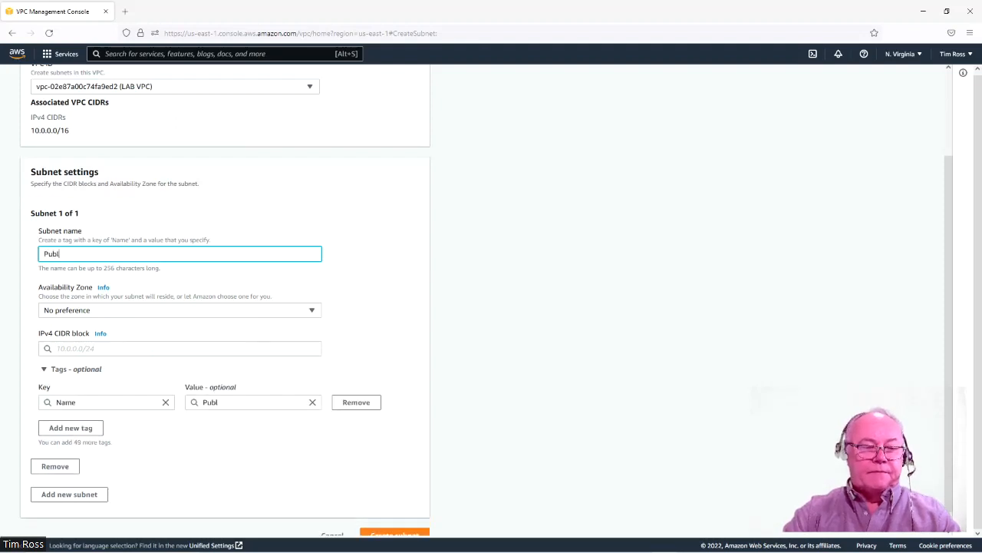
text(ic Subnet)
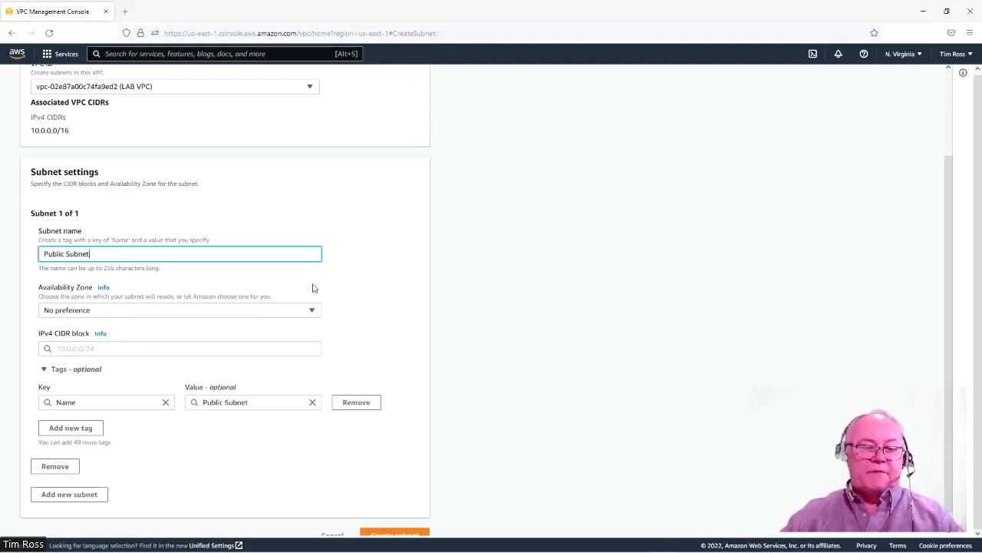
Step: Place the subnet in availability zone us-east-1a with IPv4 CIDR block 10.0.0.0/24 and create it
click(314, 311)
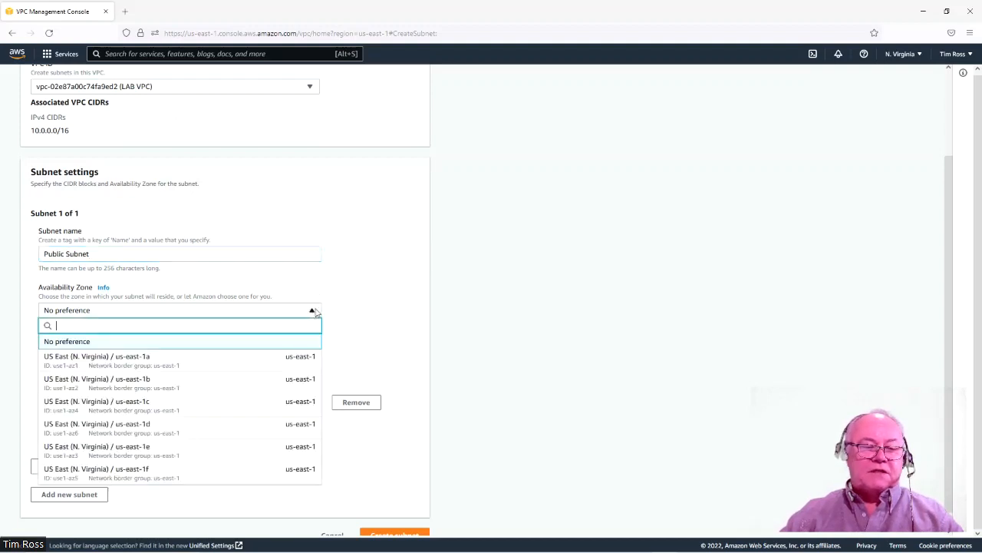
click(139, 359)
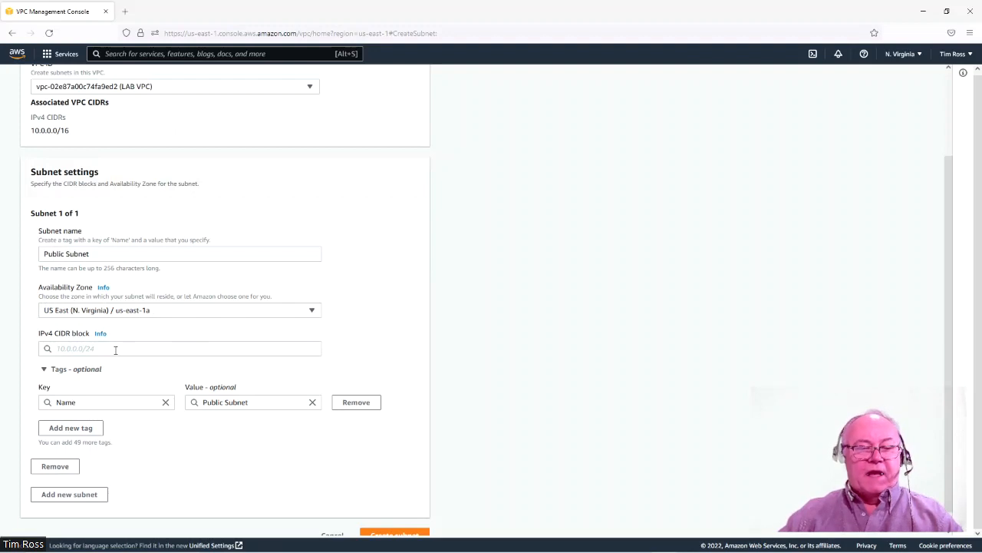
click(116, 350)
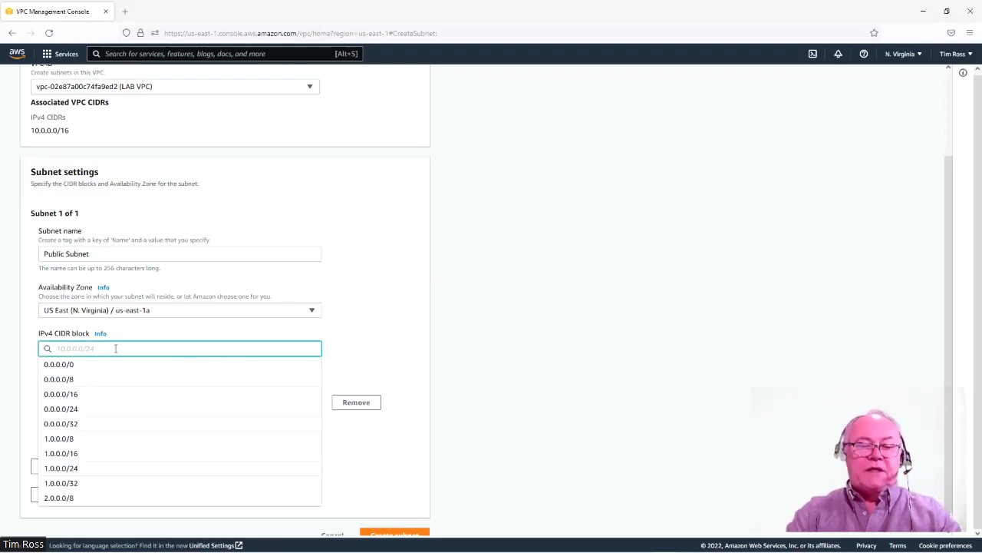
text(10.0.0)
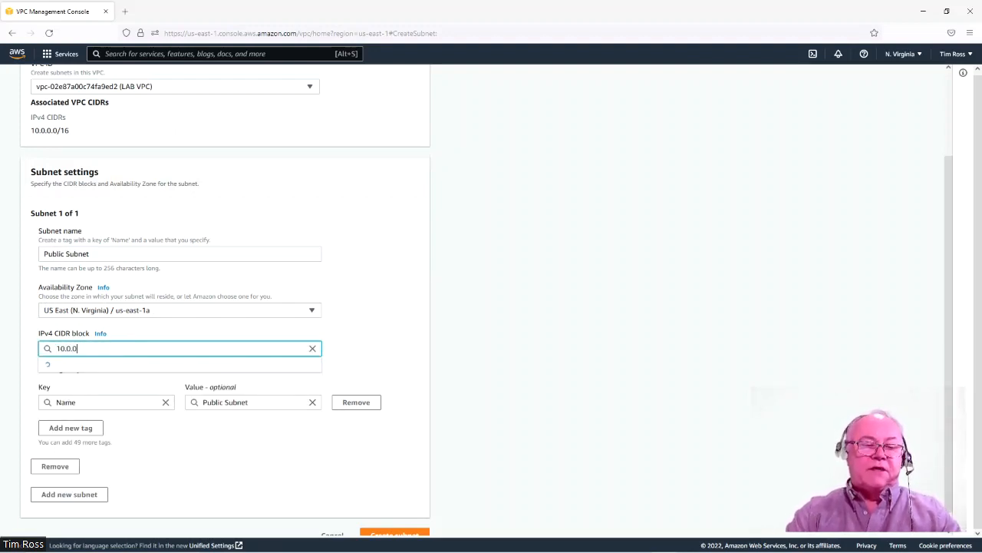
text(.0/24)
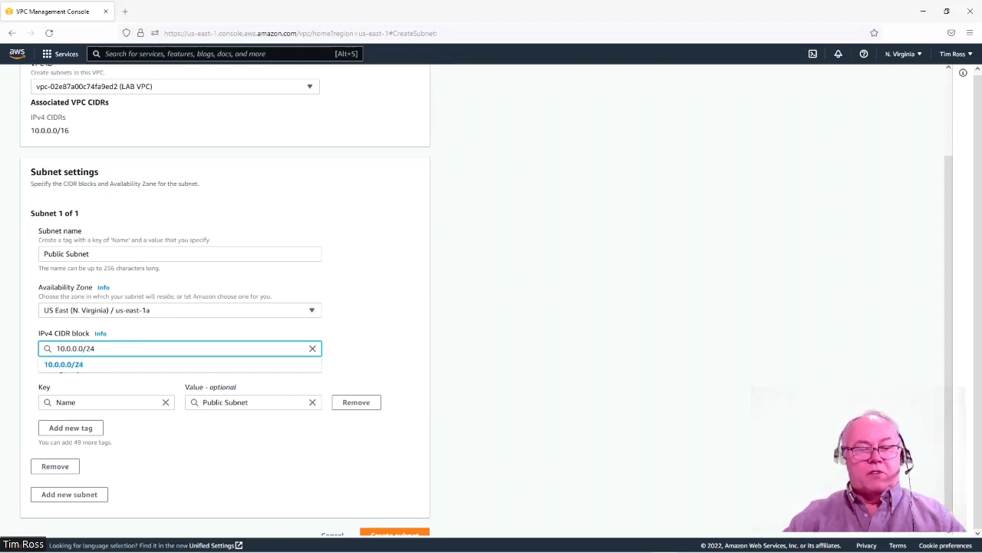
click(404, 294)
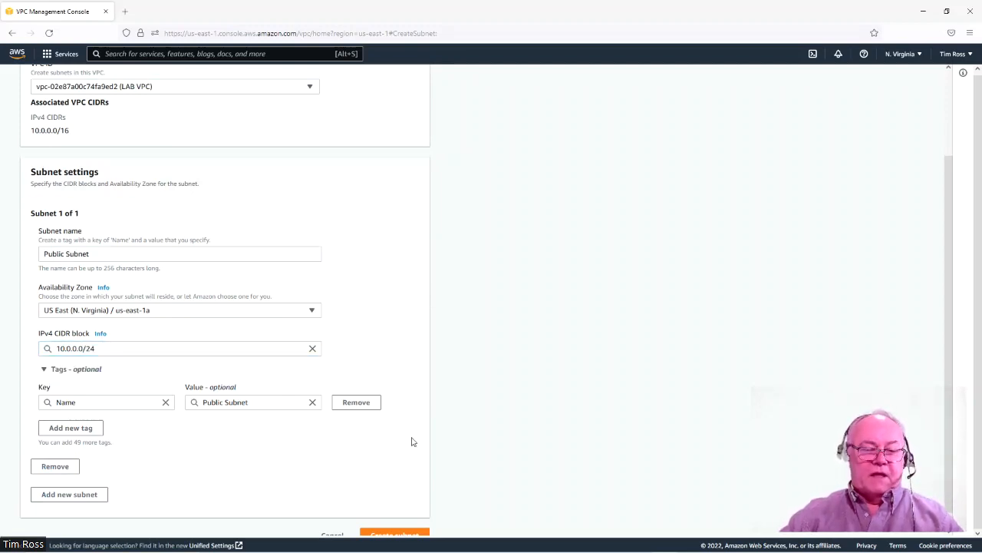
scroll(409, 430, down, 1)
click(405, 521)
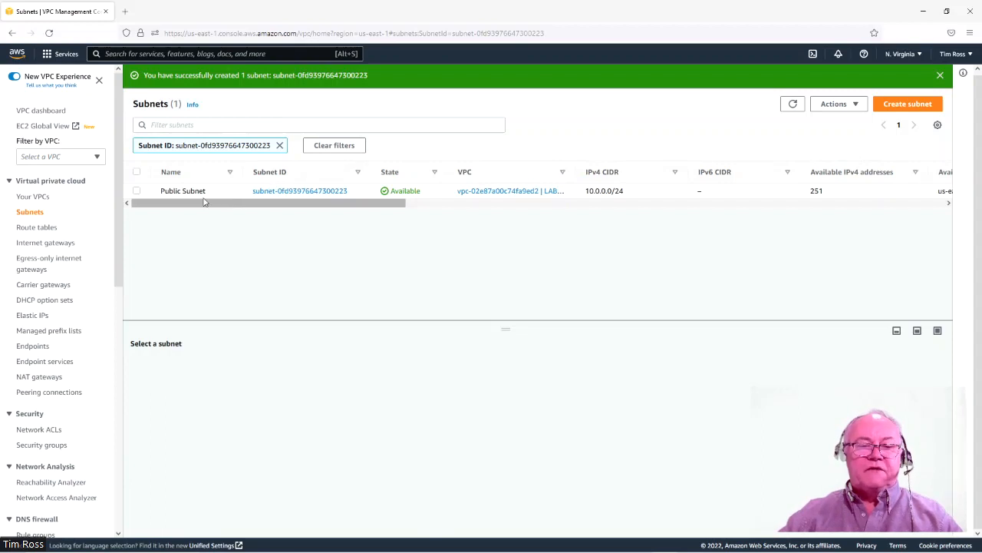
Step: Enable auto-assignment of public IPv4 addresses in the Public Subnet's settings and save the change
click(137, 191)
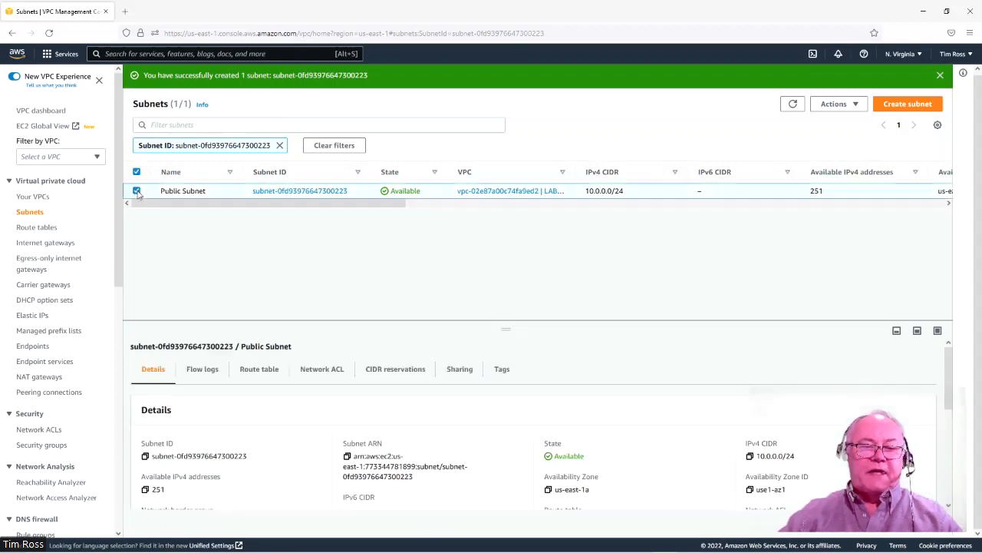
click(855, 105)
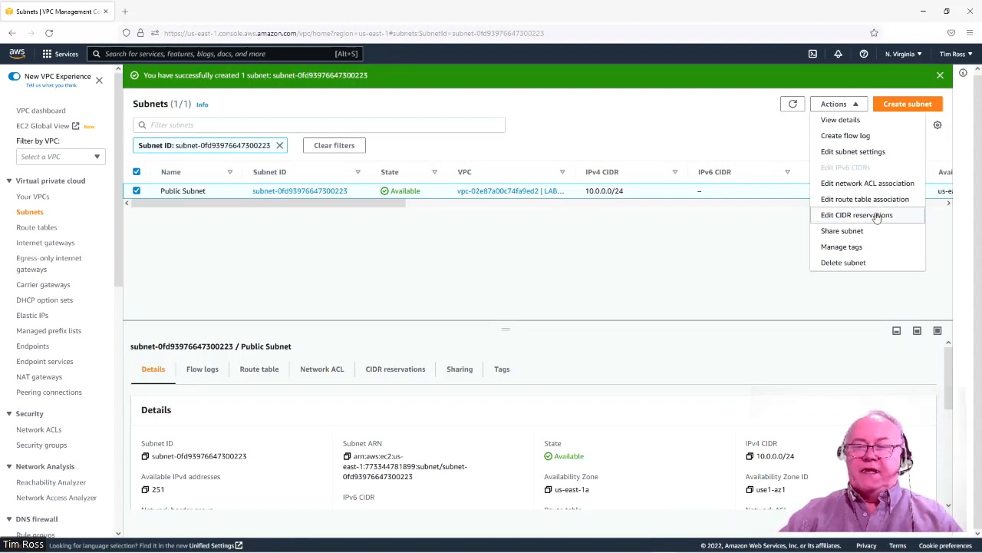
click(864, 153)
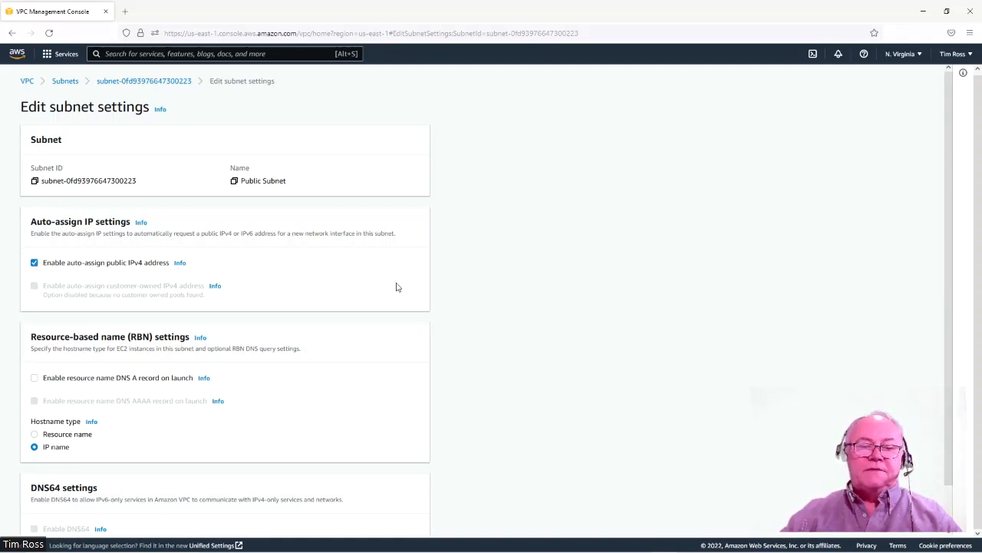
scroll(489, 300, down, 1)
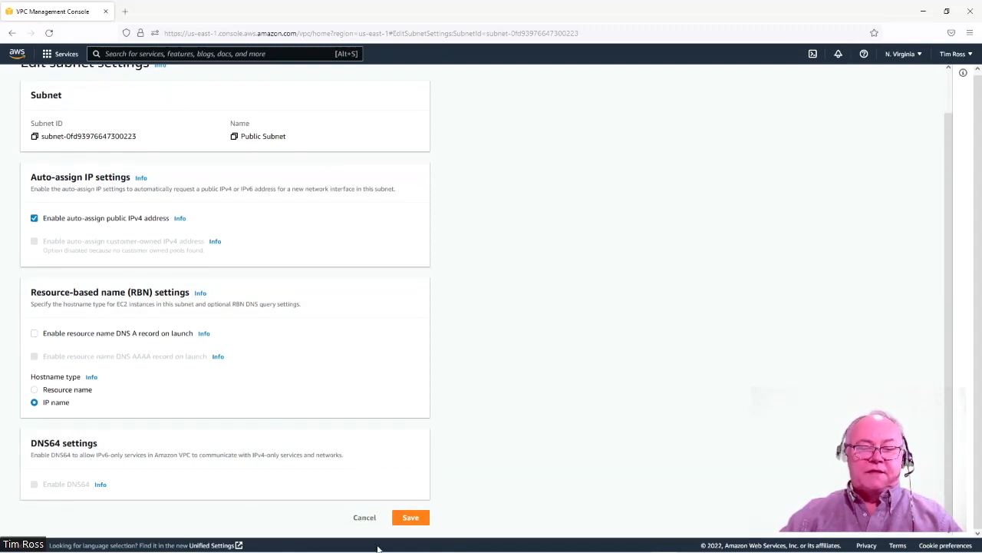
click(411, 517)
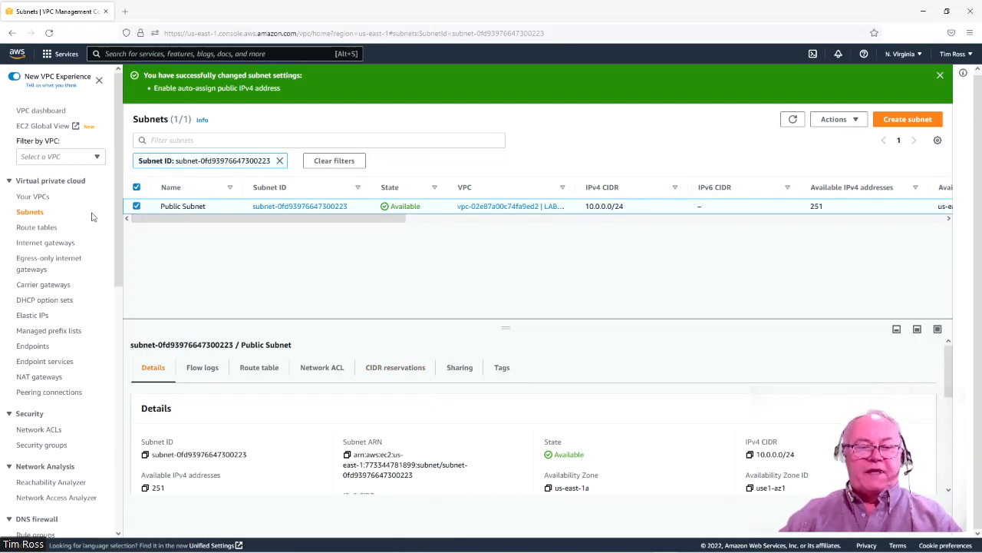
Step: Start another new subnet in LAB VPC and name it Private Subnet
click(32, 215)
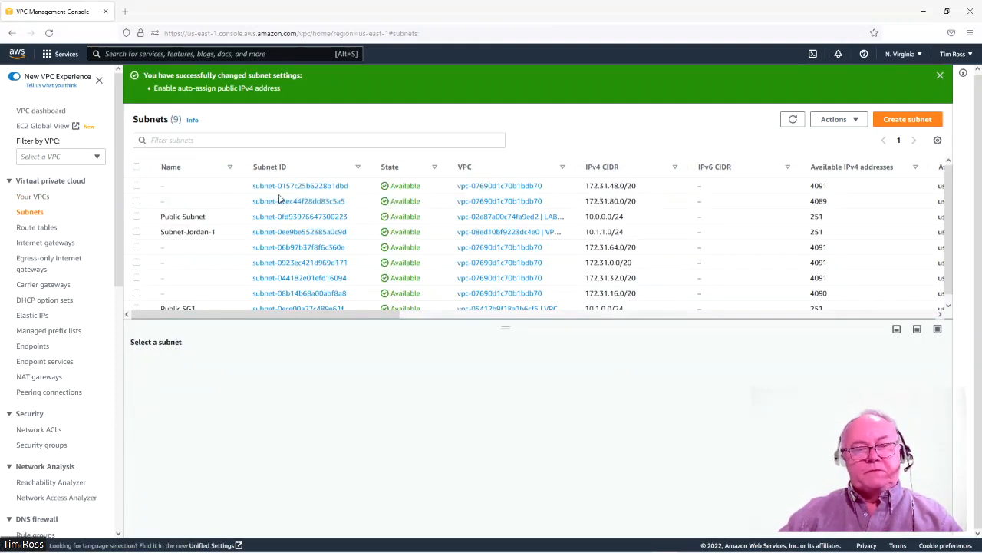
click(913, 121)
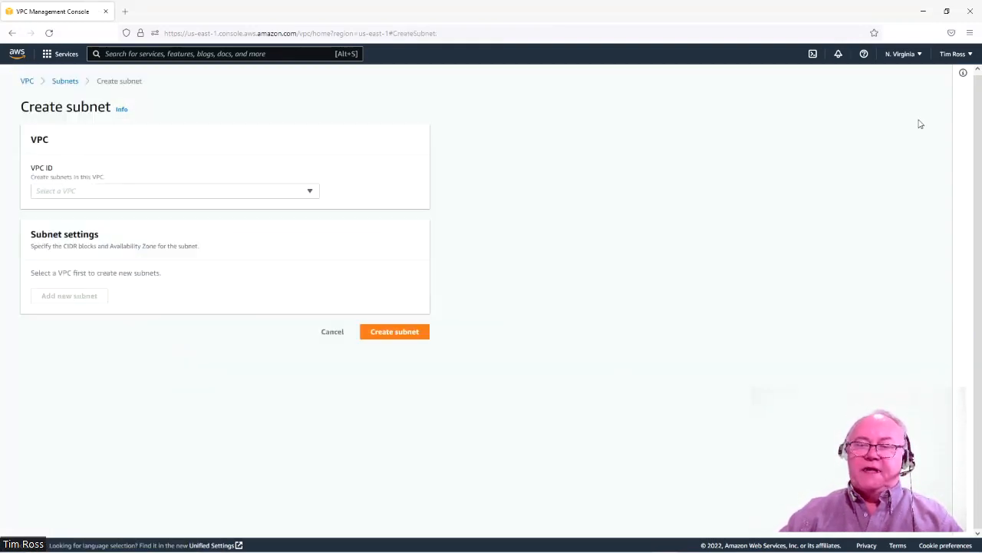
click(313, 192)
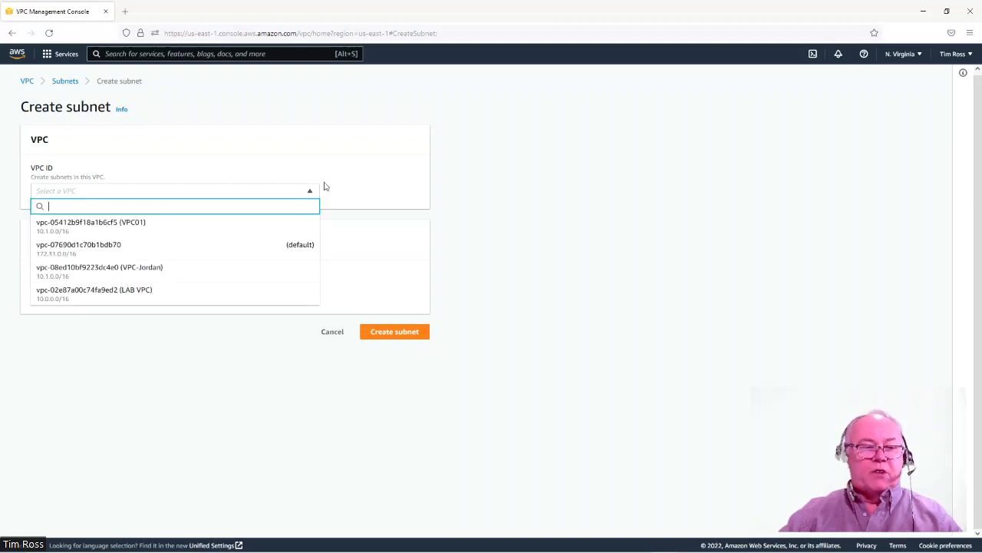
click(140, 296)
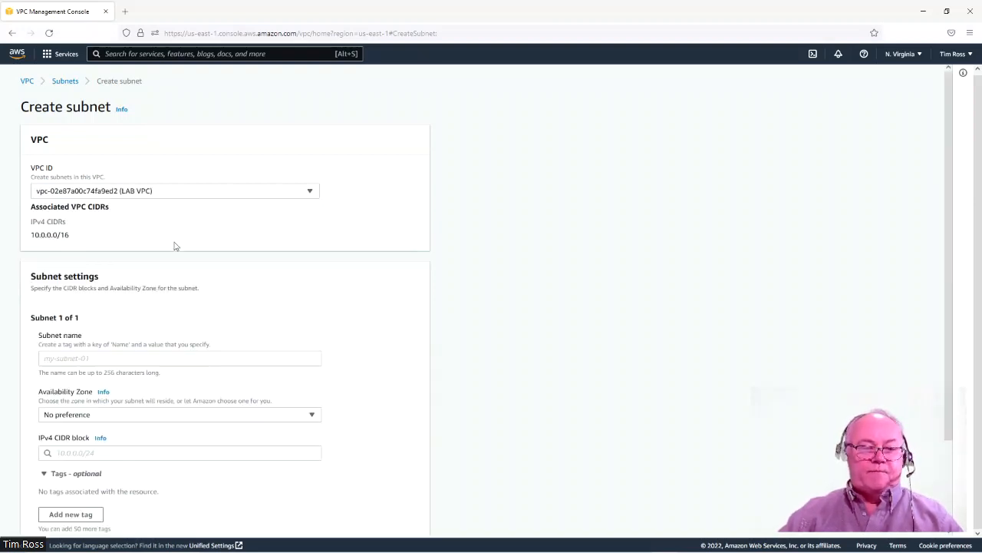
click(79, 359)
text(P)
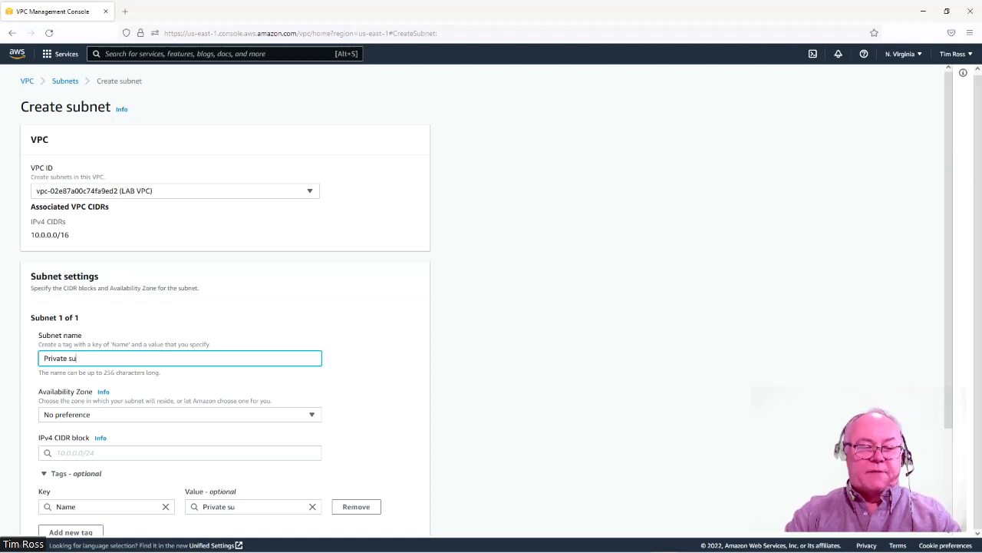
text(rivate Subnet)
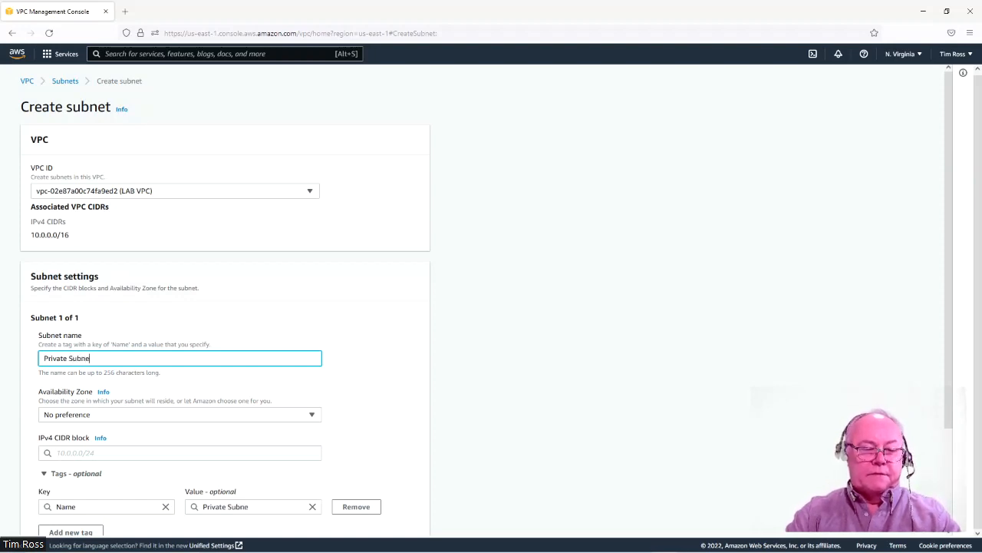
Step: Place the private subnet in availability zone us-east-1a with IPv4 CIDR block 10.0.2.0/23 and create it
click(312, 415)
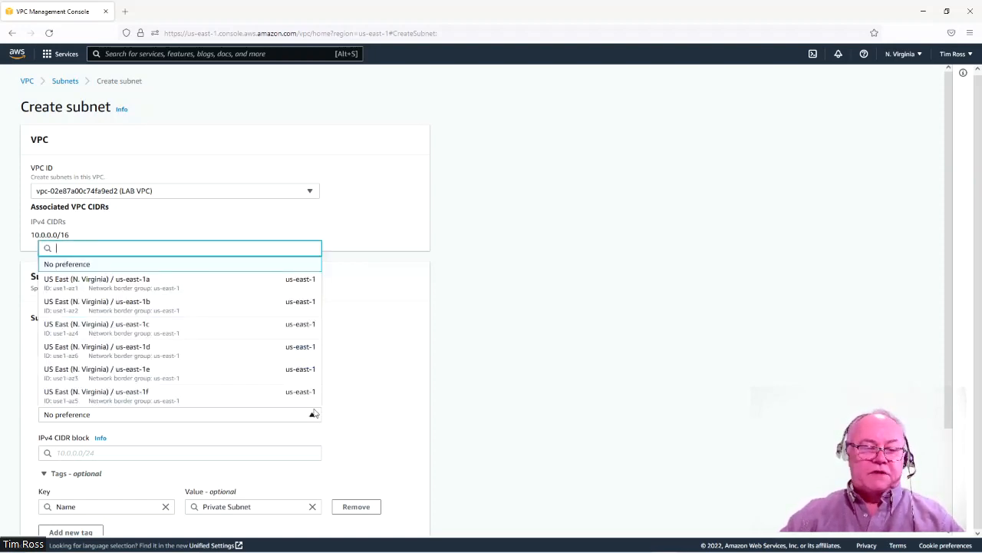
click(146, 281)
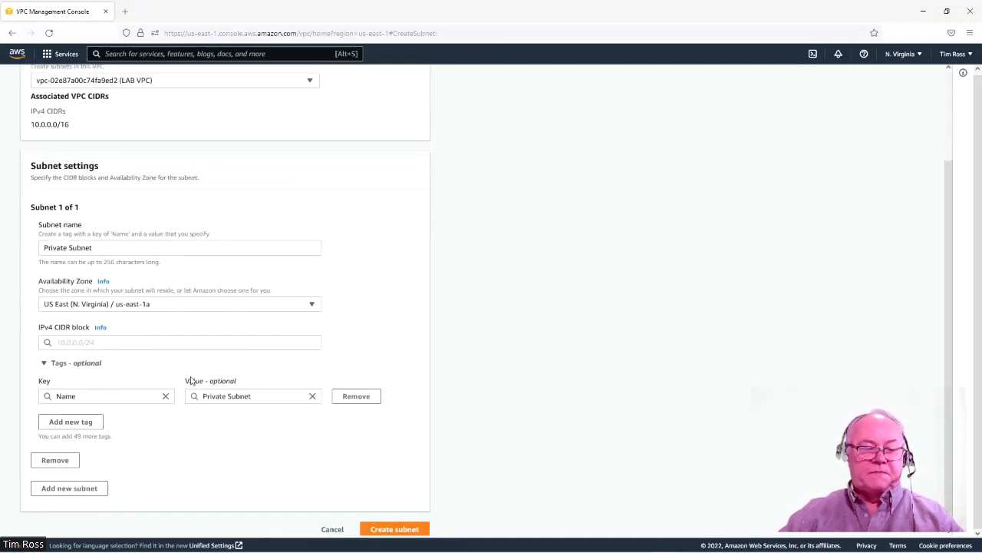
scroll(115, 345, down, 1)
click(76, 330)
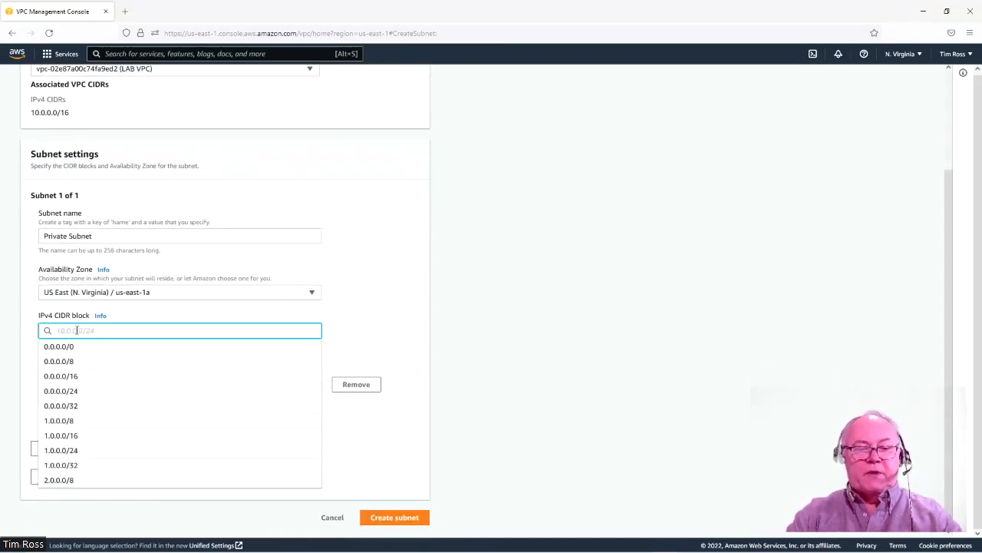
text(10.0.)
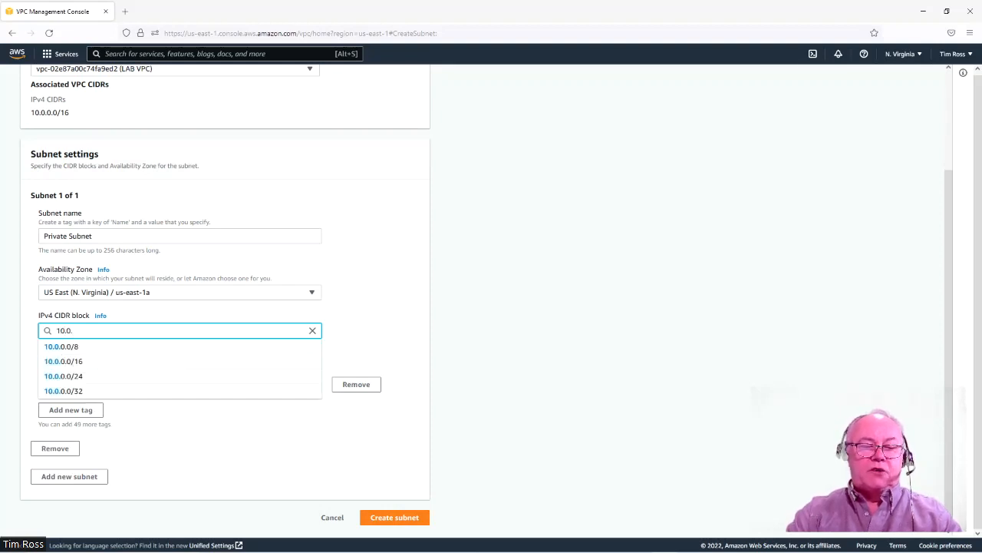
text(2.0/)
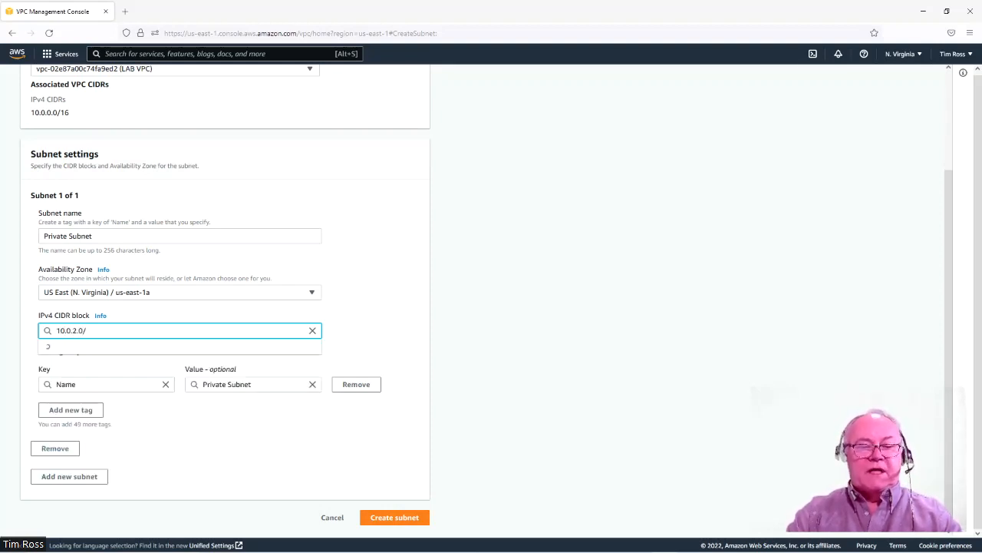
text(23)
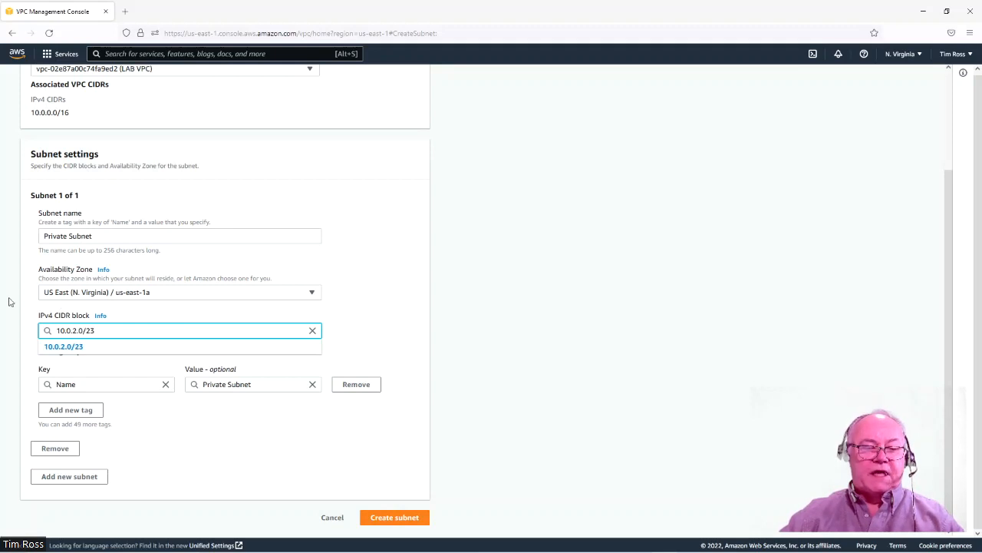
click(22, 302)
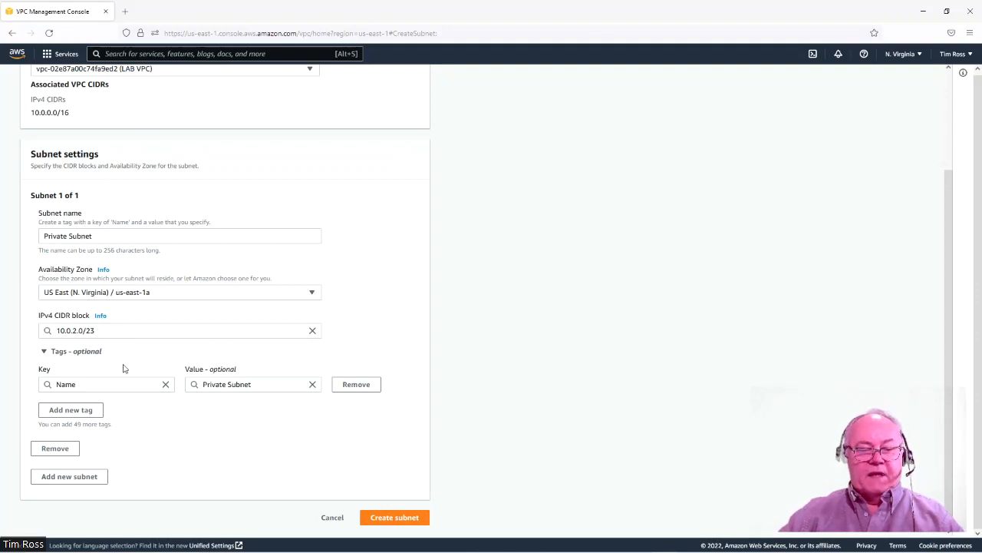
click(405, 520)
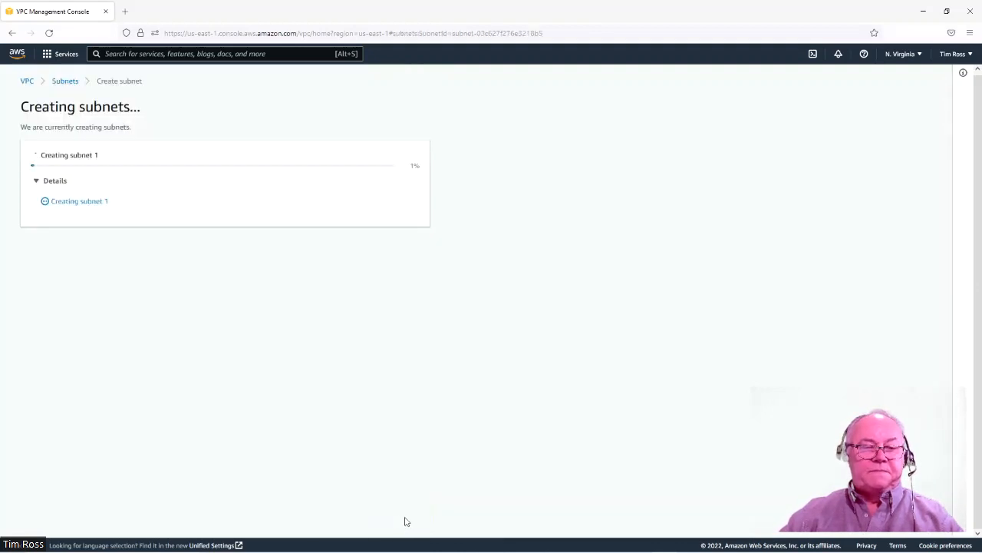